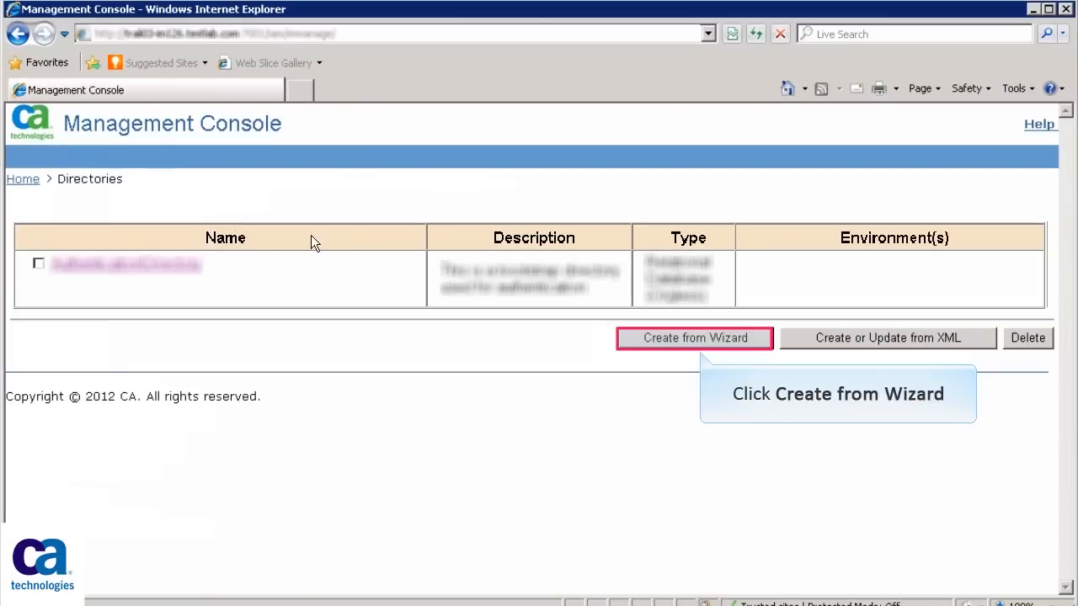
- Start a new directory with the wizard, using directory.xml from the eTrustDirectory templates folder, and proceed to its connection details
{"action": "left_click", "coordinate": [761, 338]}
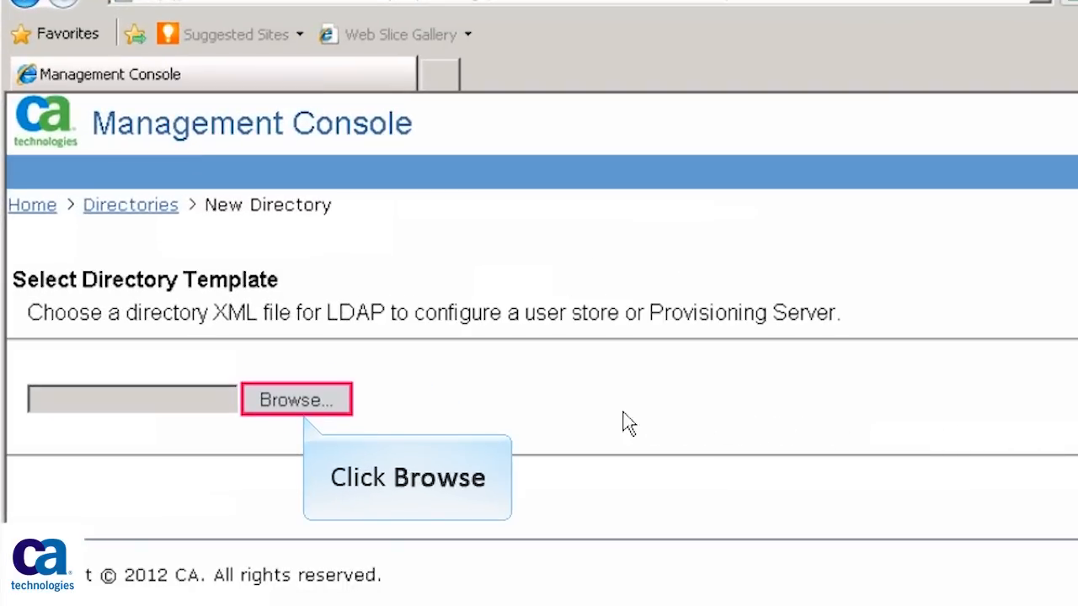
{"action": "left_click", "coordinate": [338, 403]}
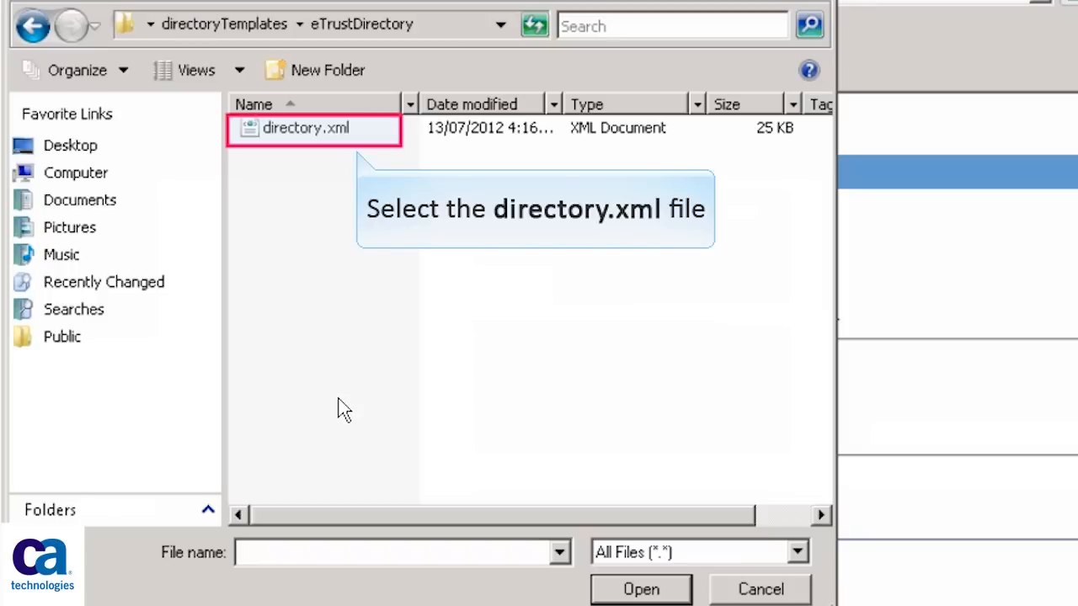
{"action": "left_click", "coordinate": [372, 131]}
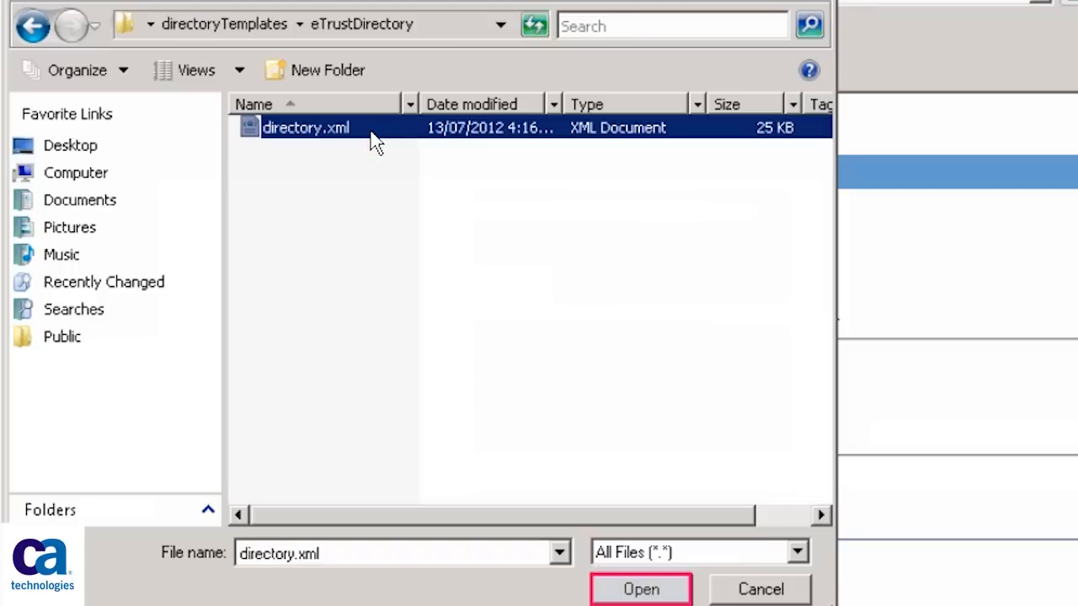
{"action": "left_click", "coordinate": [674, 591]}
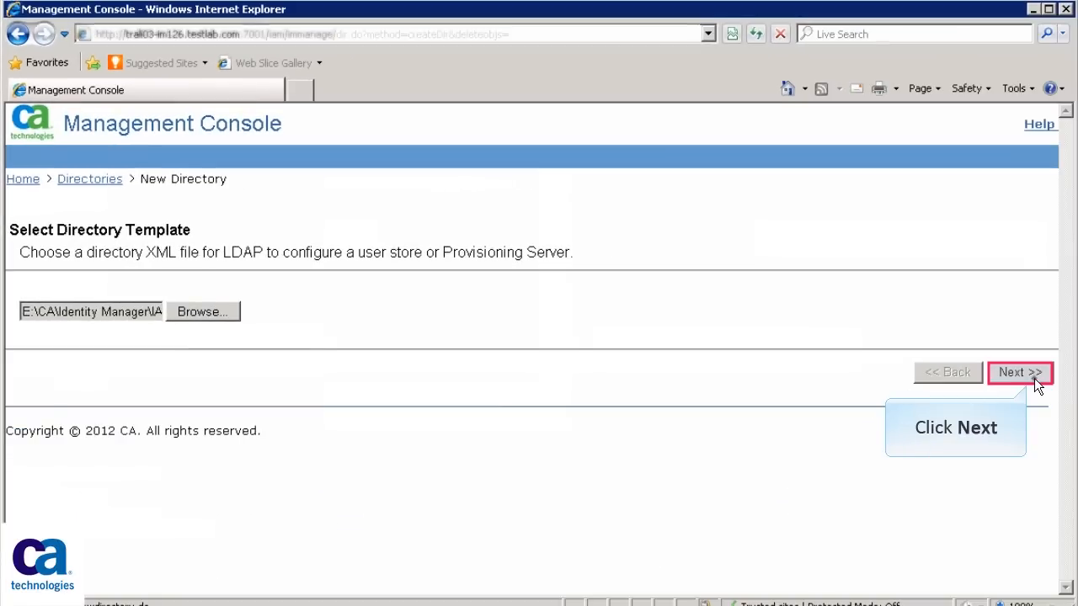
{"action": "left_click", "coordinate": [1034, 378]}
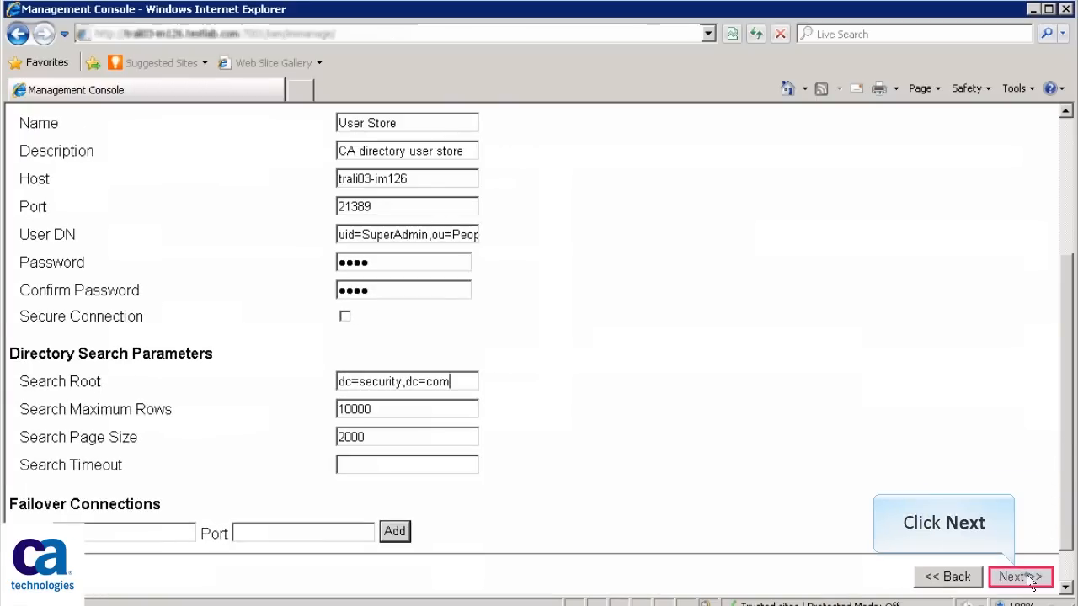
- Submit the User Store connection details and include preferredLanguage among the USER object's selected attributes
{"action": "left_click", "coordinate": [1020, 577]}
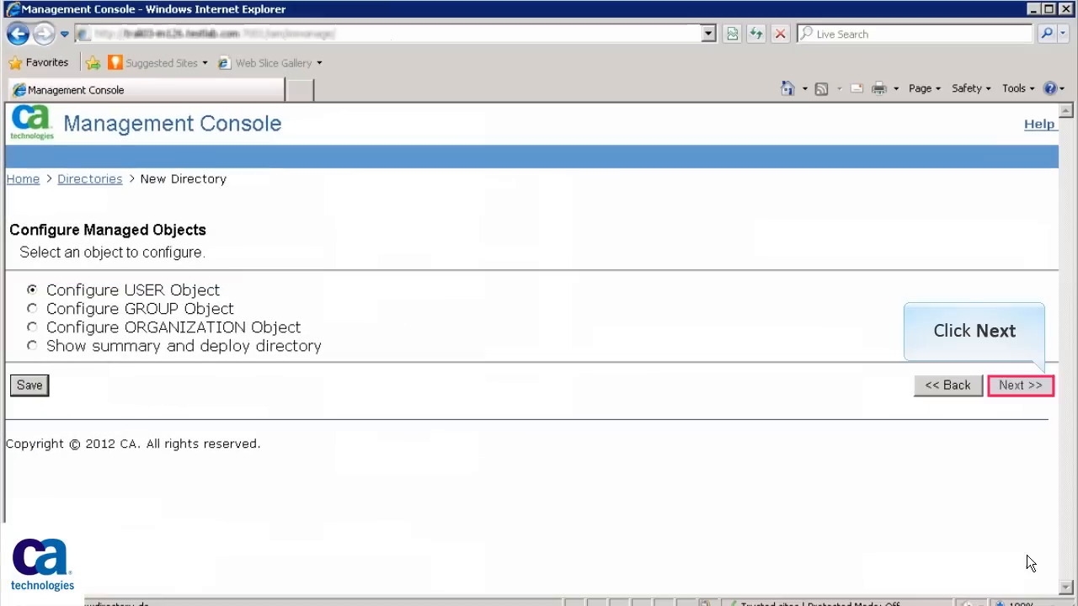
{"action": "left_click", "coordinate": [1034, 388]}
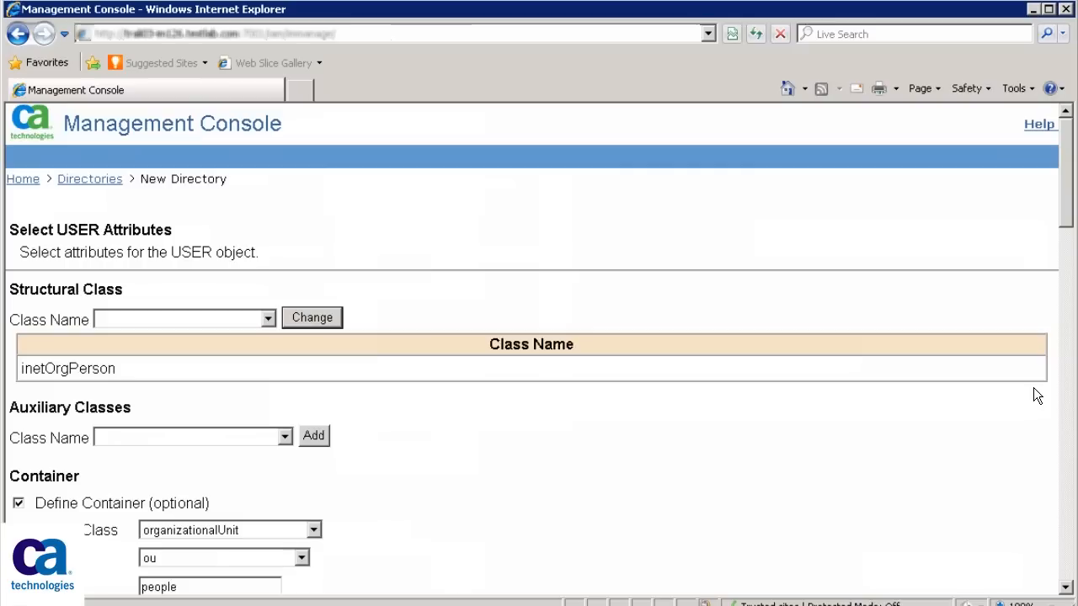
{"action": "left_click", "coordinate": [1067, 588]}
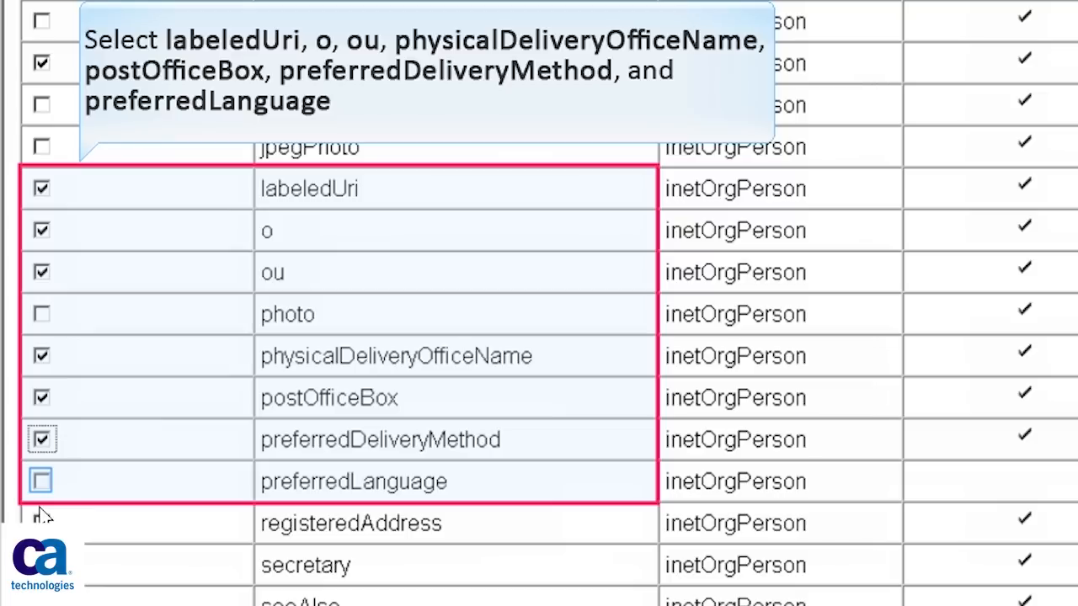
{"action": "left_click", "coordinate": [42, 481]}
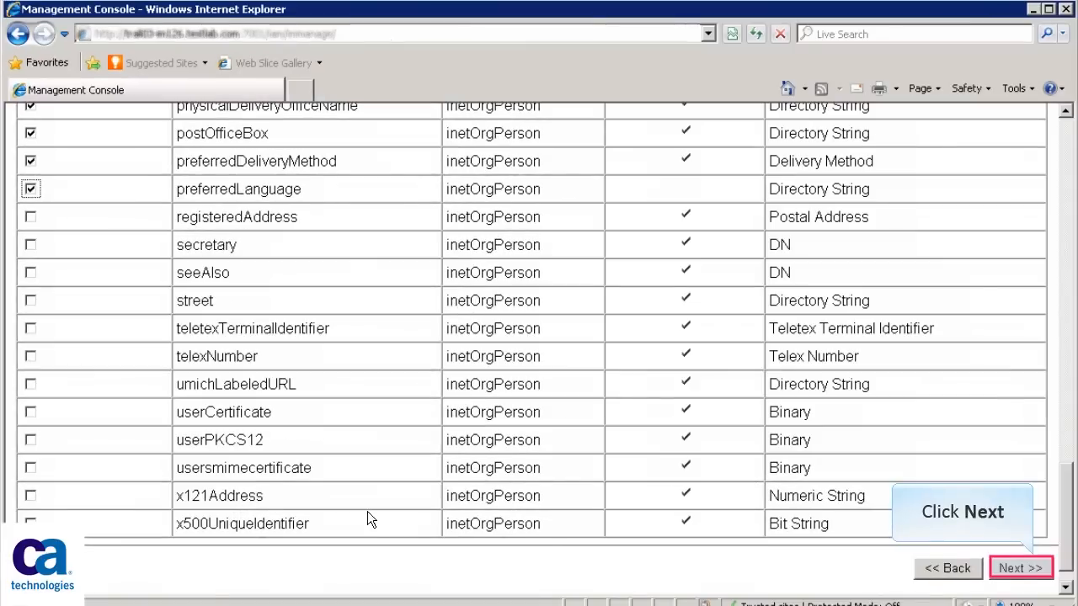
{"action": "left_click", "coordinate": [1039, 571]}
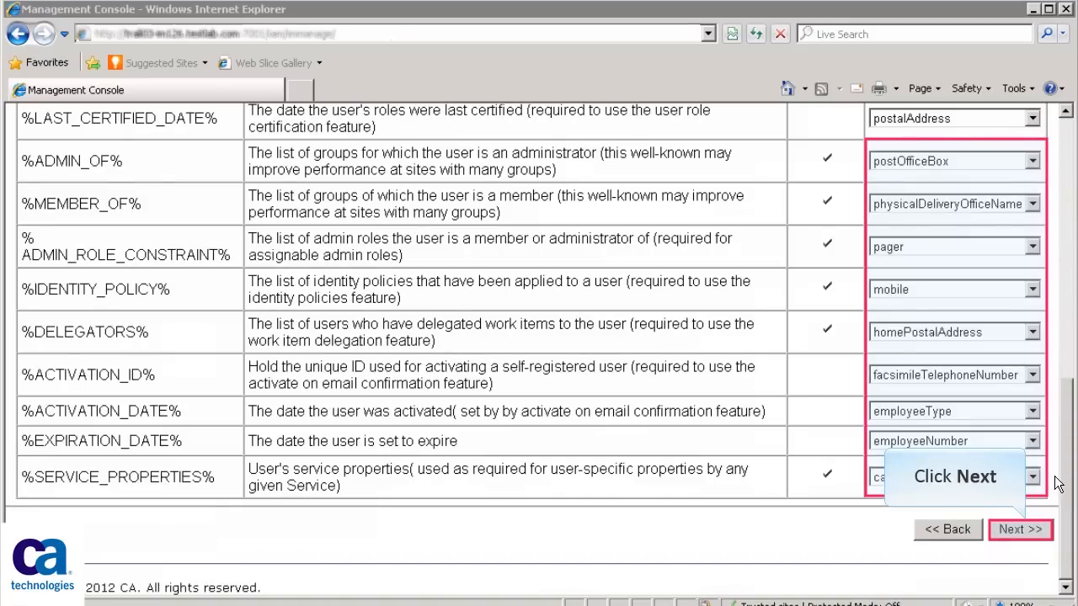
- Accept the USER object's well-known mappings, display names and descriptions, and attribute details
{"action": "left_click", "coordinate": [1044, 531]}
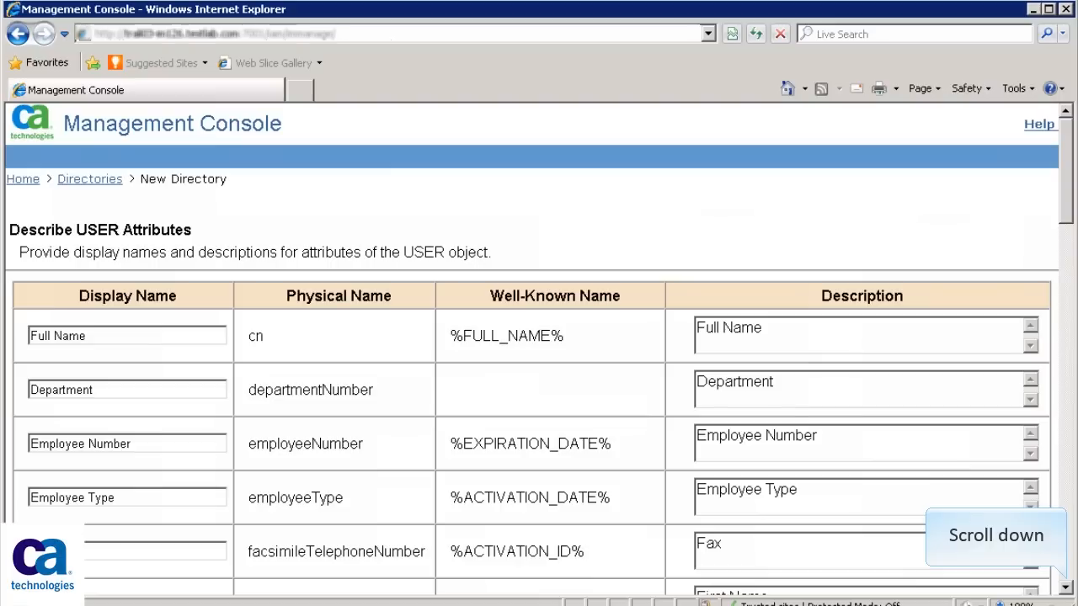
{"action": "left_click", "coordinate": [1067, 588]}
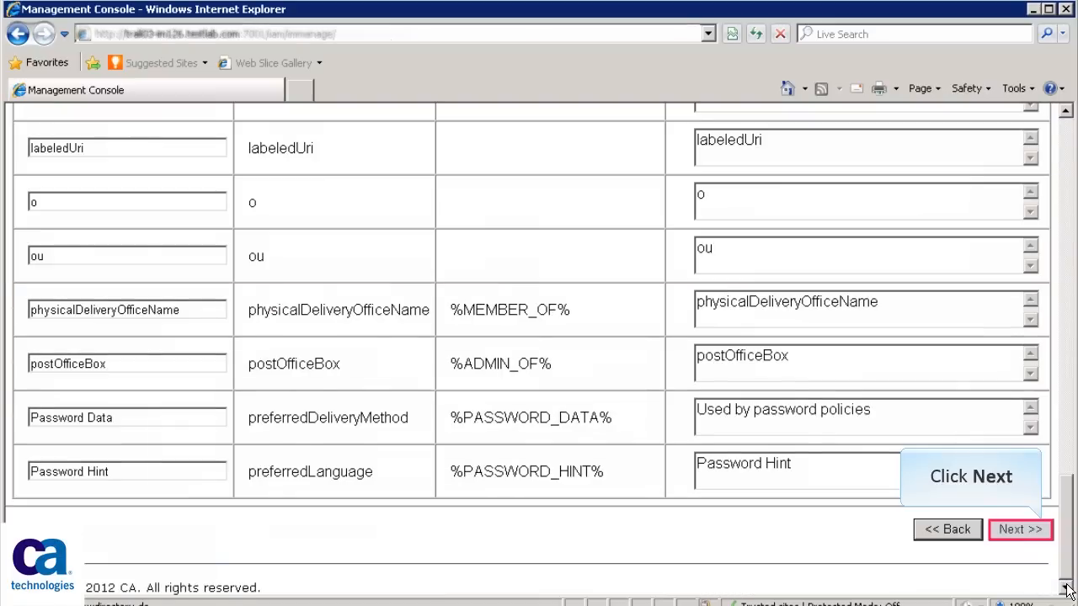
{"action": "left_click", "coordinate": [1019, 530]}
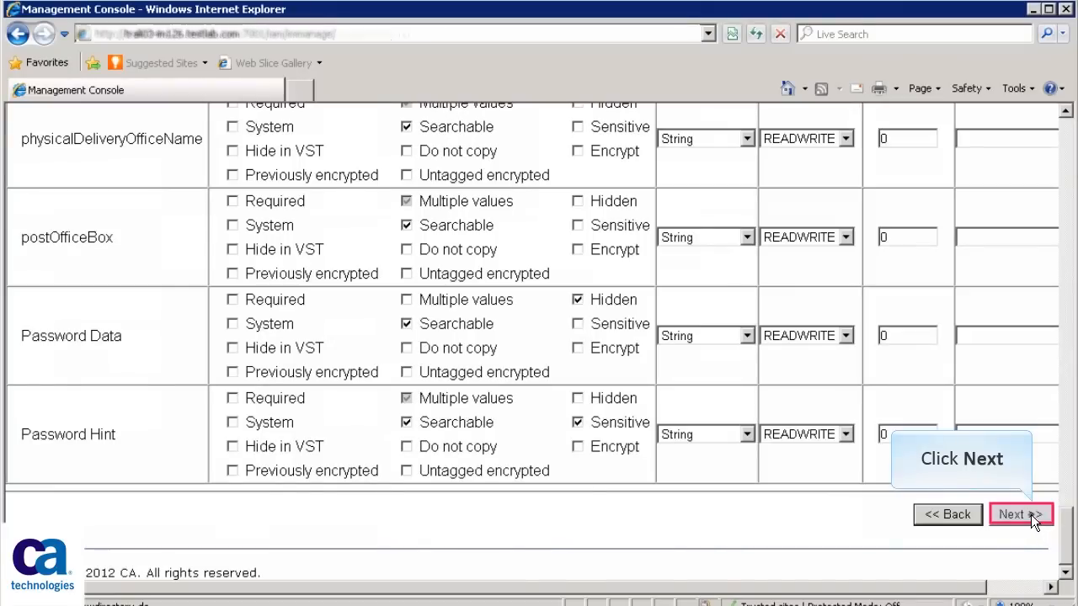
{"action": "left_click", "coordinate": [1031, 515]}
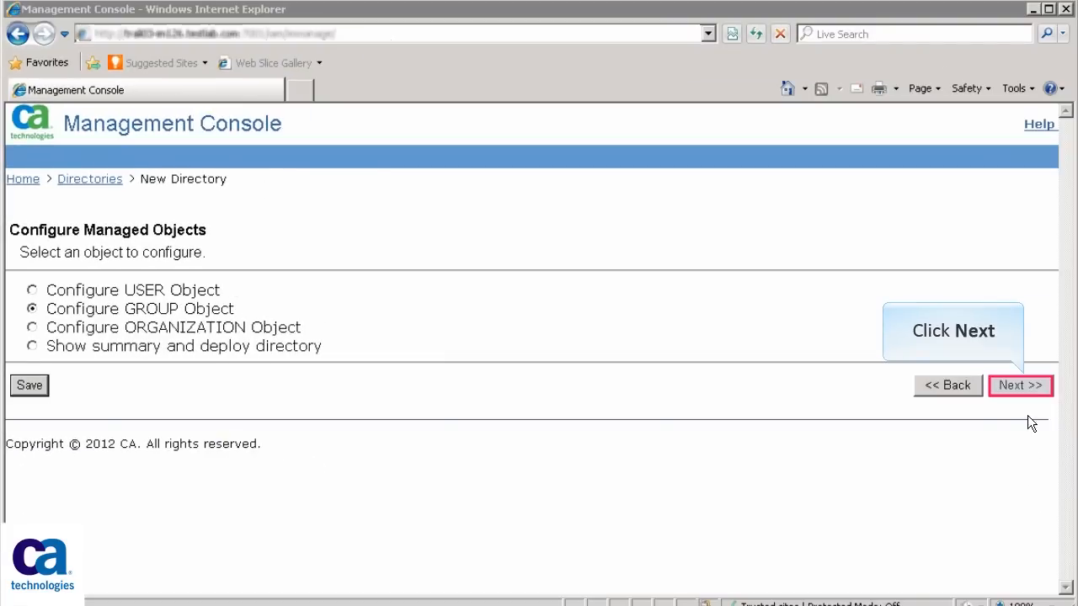
- Configure the GROUP object, keeping its selected attributes and the physical names assigned to its well-known attributes
{"action": "left_click", "coordinate": [1027, 385]}
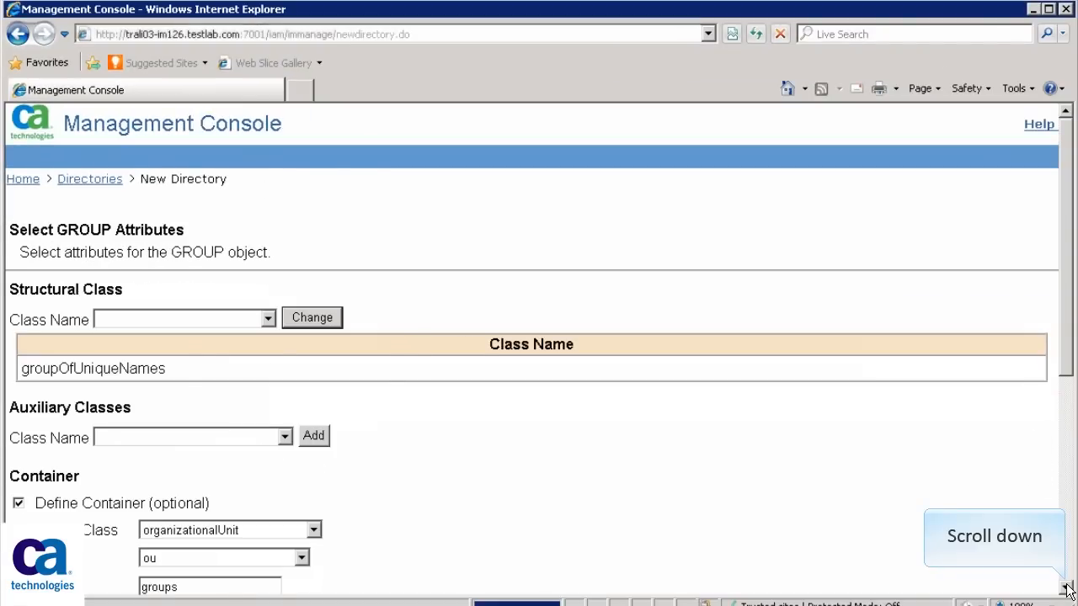
{"action": "scroll", "coordinate": [1067, 590], "scroll_direction": "down", "scroll_amount": 5}
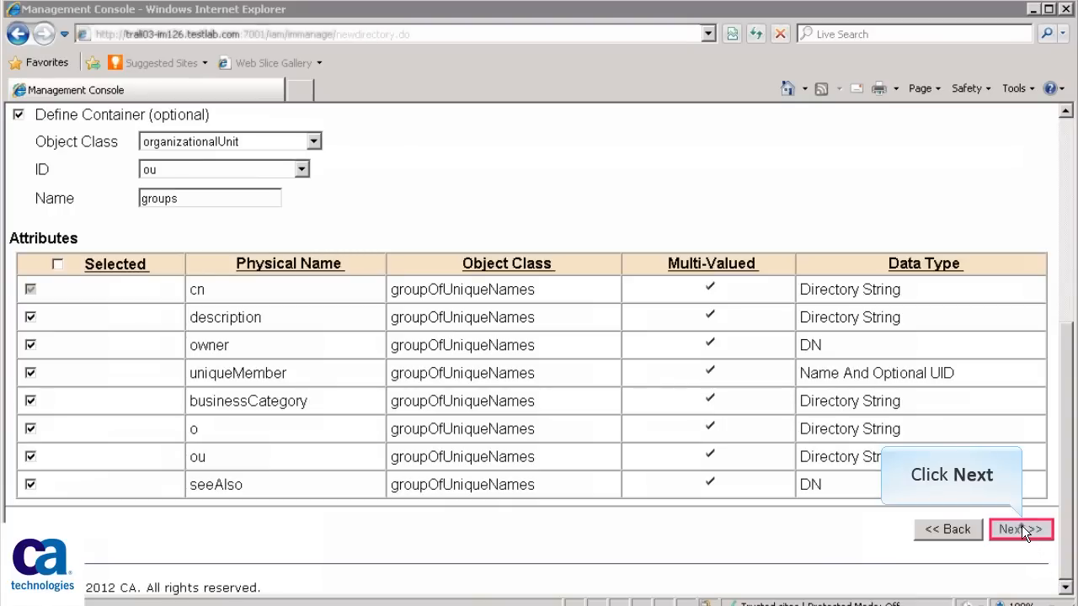
{"action": "left_click", "coordinate": [1021, 529]}
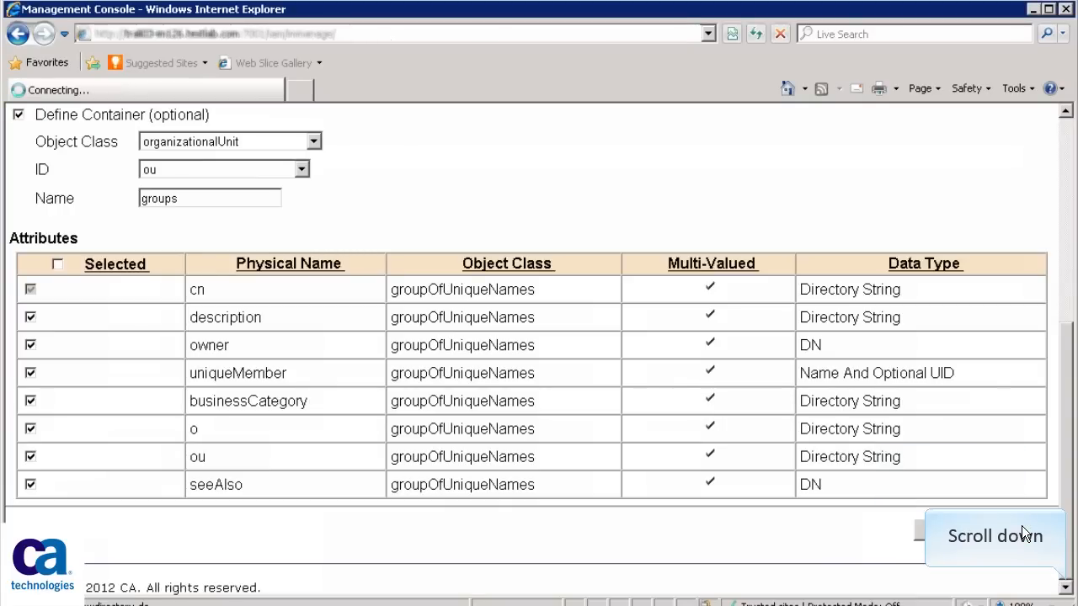
{"action": "left_click", "coordinate": [1066, 588]}
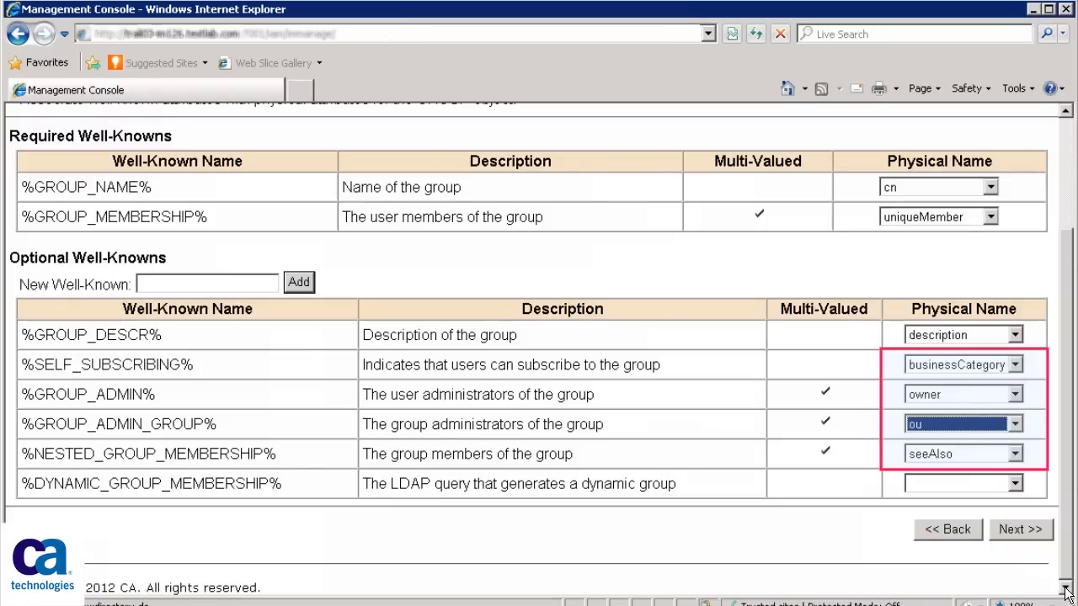
{"action": "left_click", "coordinate": [1036, 528]}
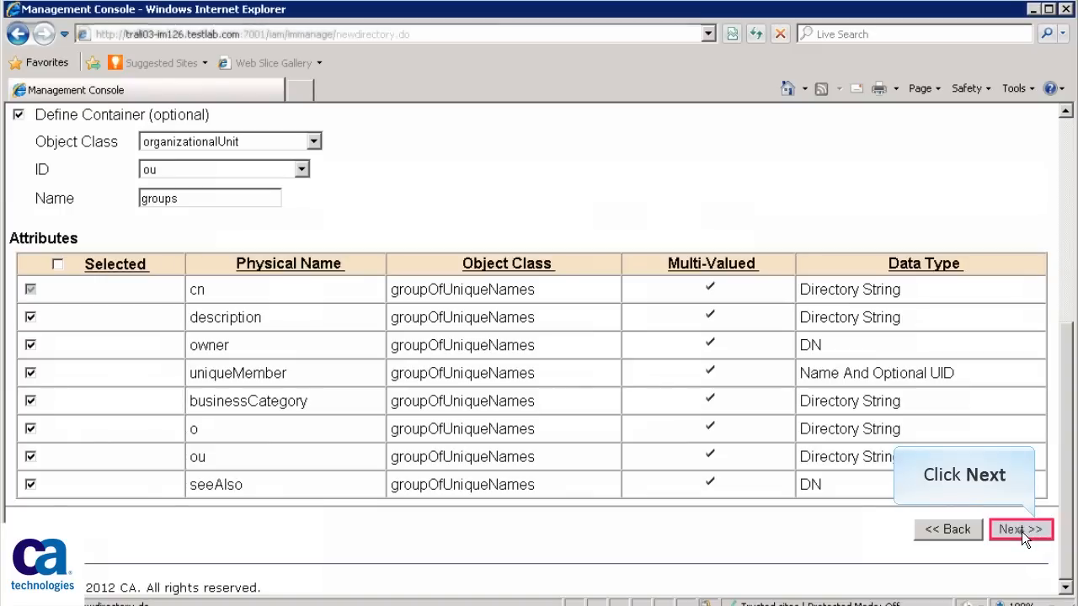
{"action": "left_click", "coordinate": [1021, 530]}
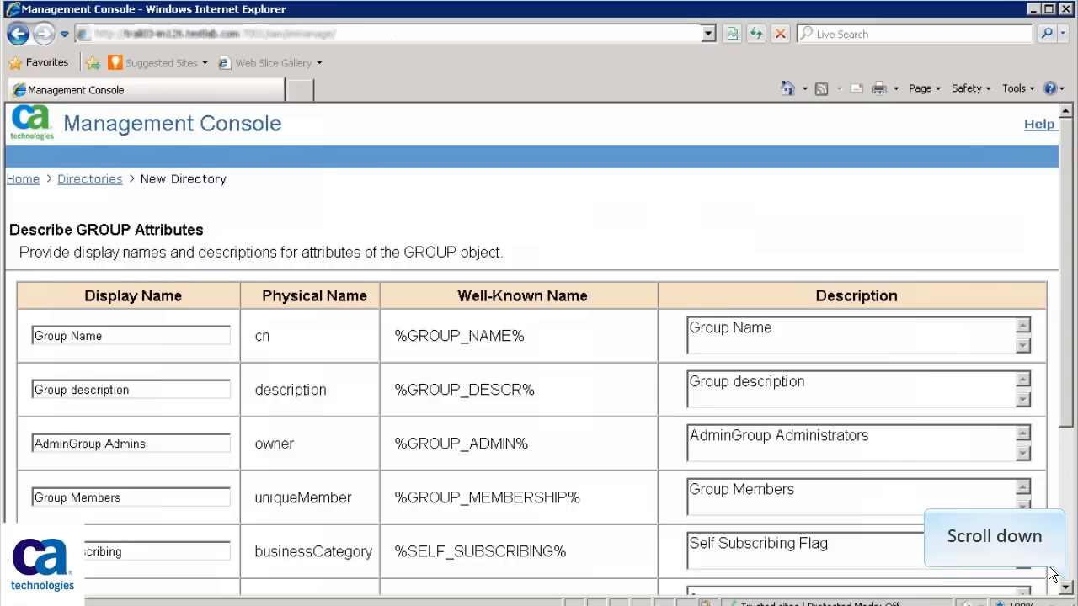
- Accept the GROUP object's display names, descriptions and attribute details to finish its configuration
{"action": "scroll", "coordinate": [1067, 589], "scroll_direction": "down", "scroll_amount": 3}
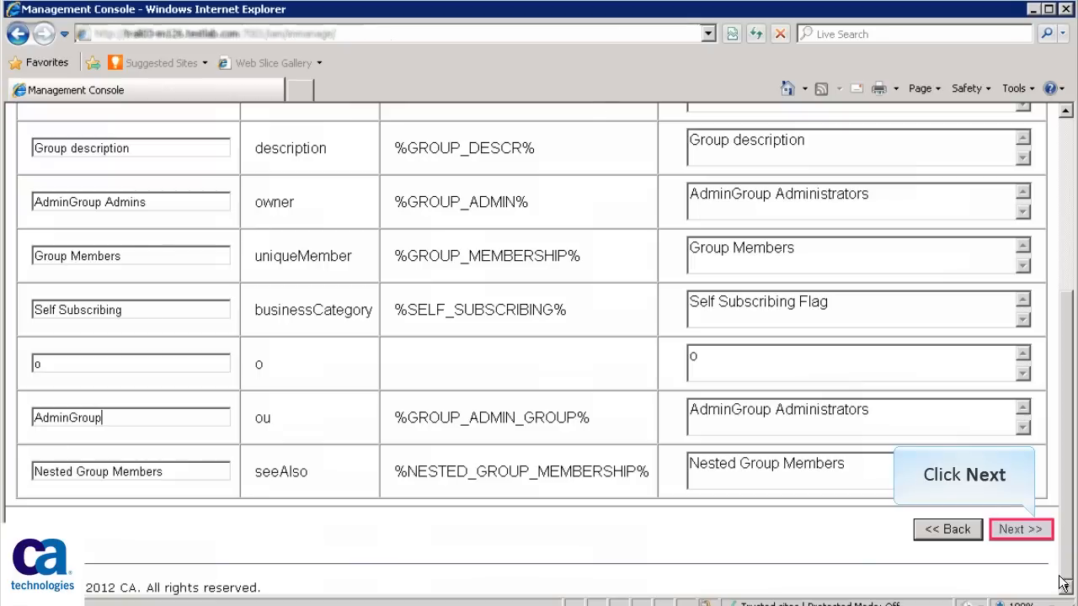
{"action": "left_click", "coordinate": [1030, 532]}
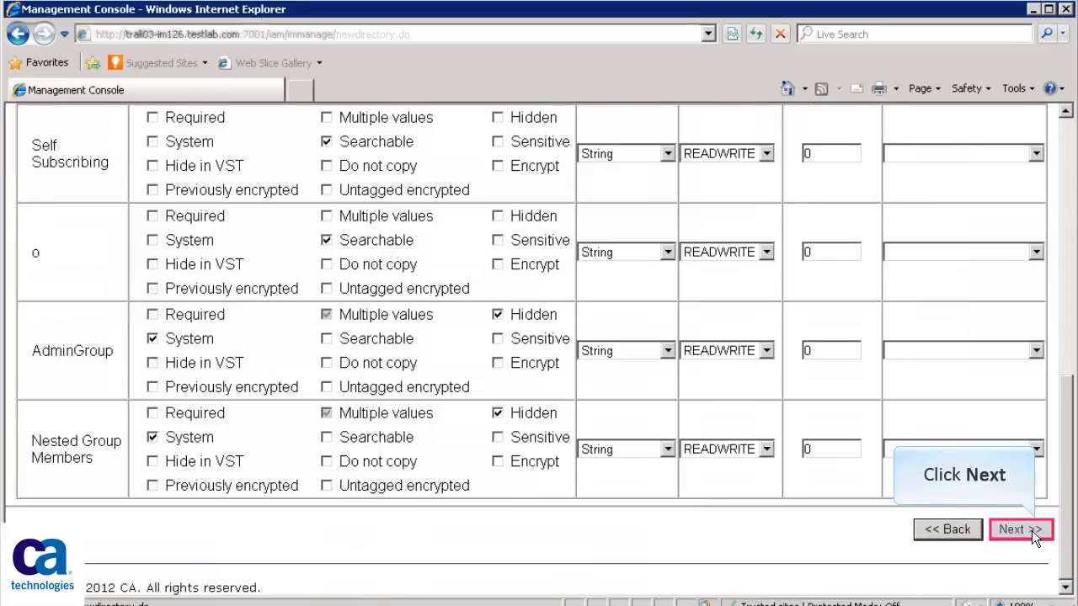
{"action": "left_click", "coordinate": [999, 526]}
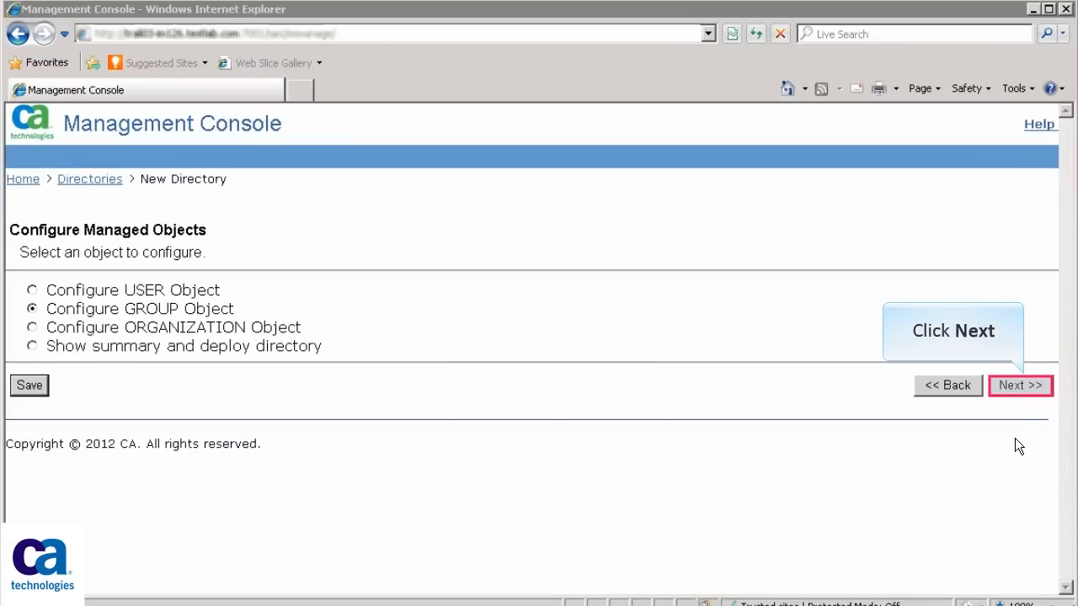
- Configure the ORGANIZATION object, accepting its attribute selection, the Org description and Org Name entries, and the attribute details
{"action": "left_click", "coordinate": [1027, 384]}
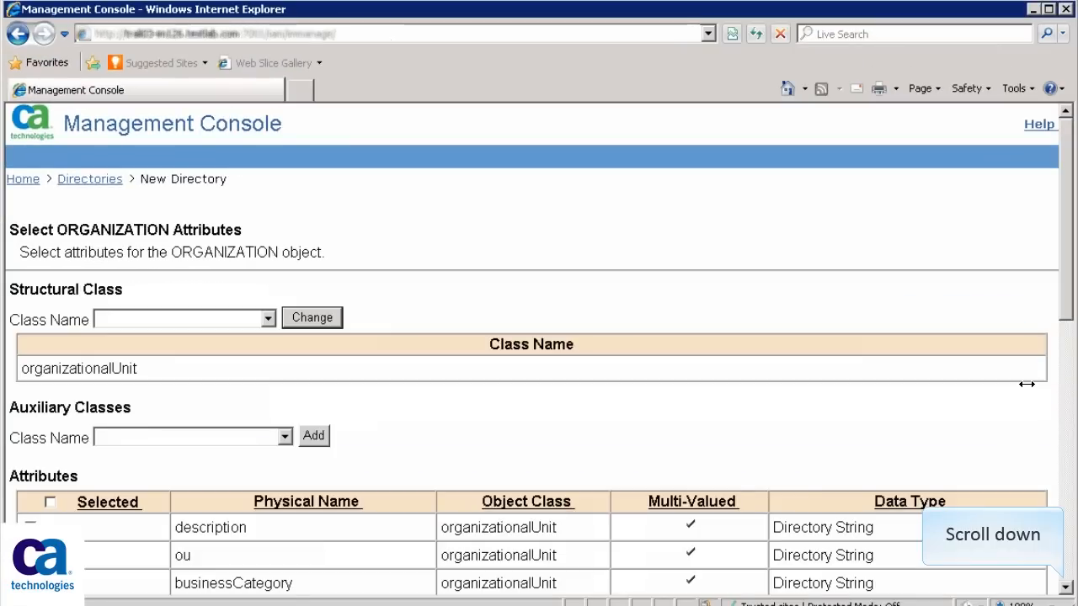
{"action": "left_click", "coordinate": [1066, 589]}
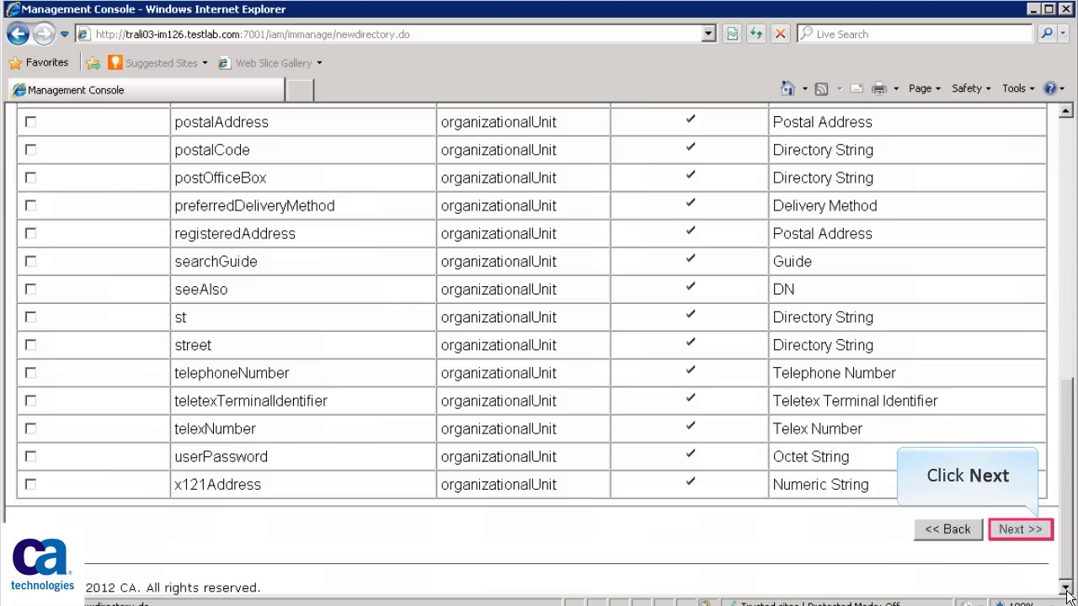
{"action": "left_click", "coordinate": [1034, 530]}
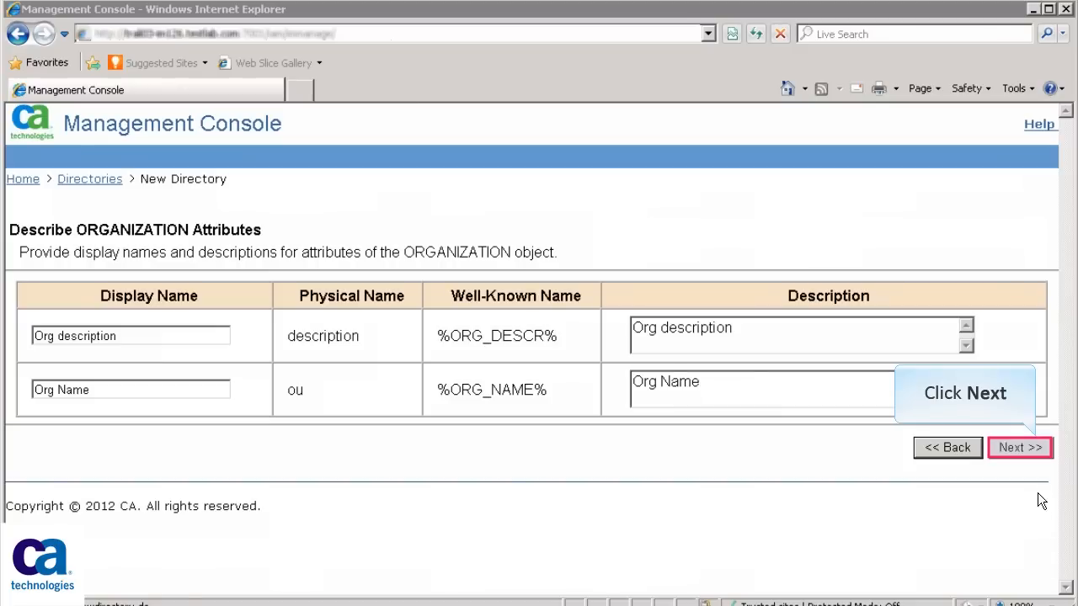
{"action": "left_click", "coordinate": [1024, 448]}
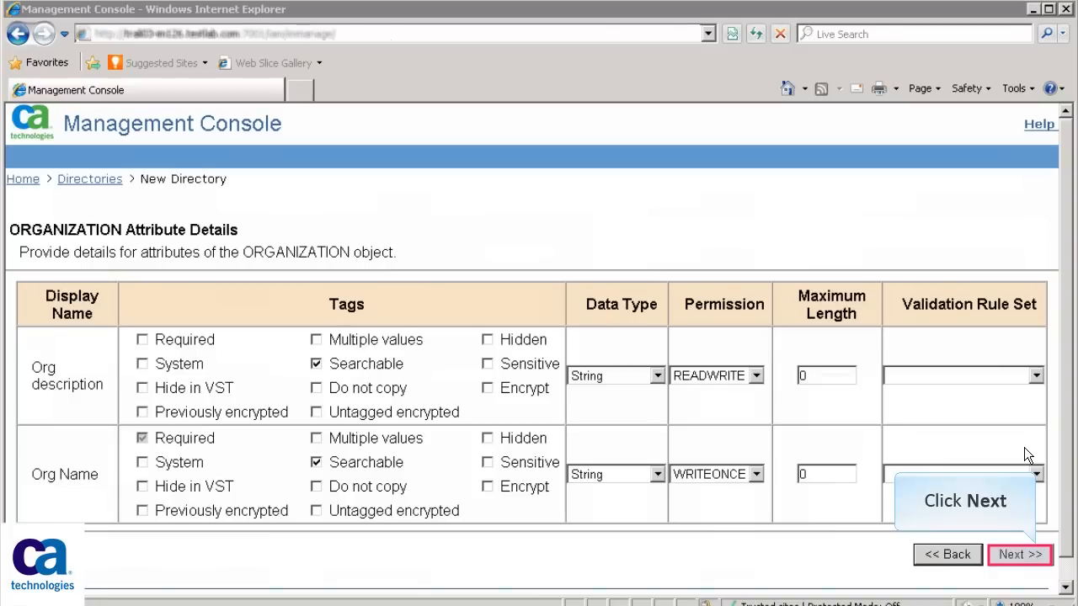
{"action": "left_click", "coordinate": [1020, 552]}
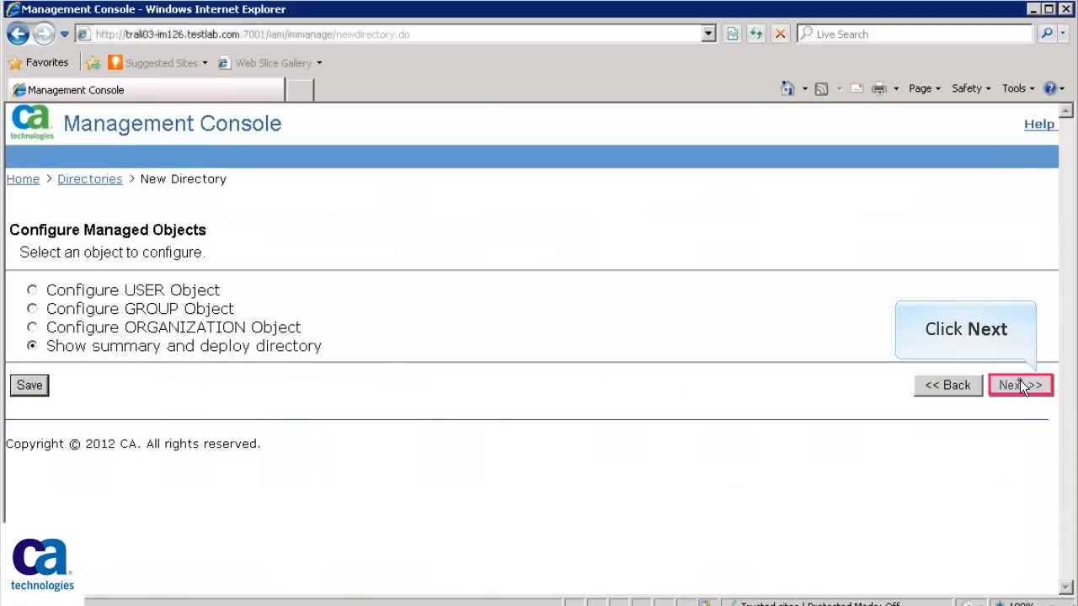
- Review the directory summary, deploy the User Store directory and continue past the configuration output
{"action": "left_click", "coordinate": [1020, 380]}
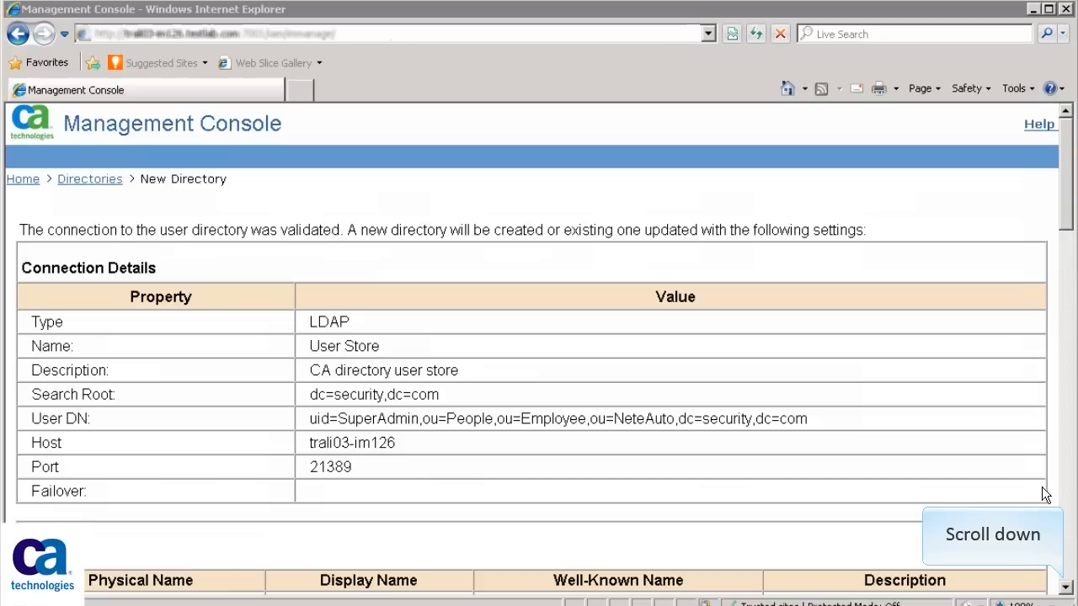
{"action": "left_click", "coordinate": [1065, 588]}
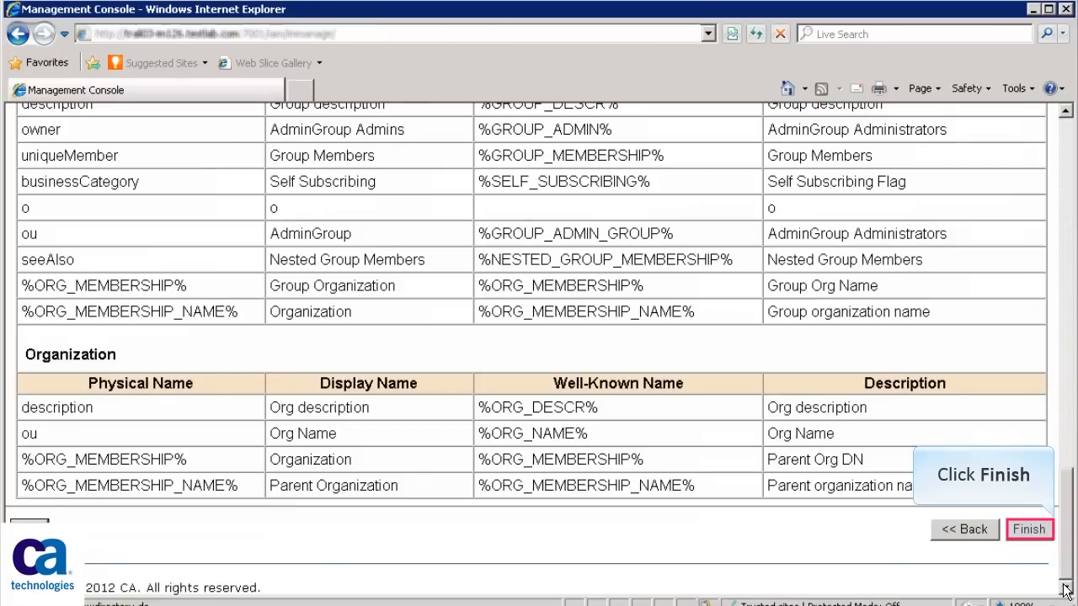
{"action": "left_click", "coordinate": [1025, 533]}
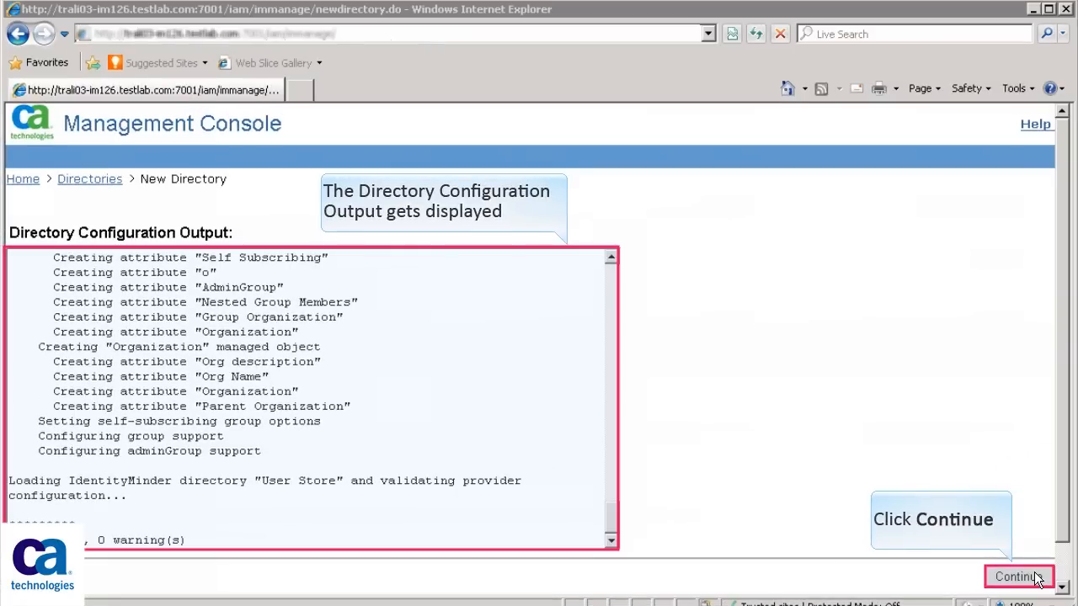
{"action": "left_click", "coordinate": [1015, 575]}
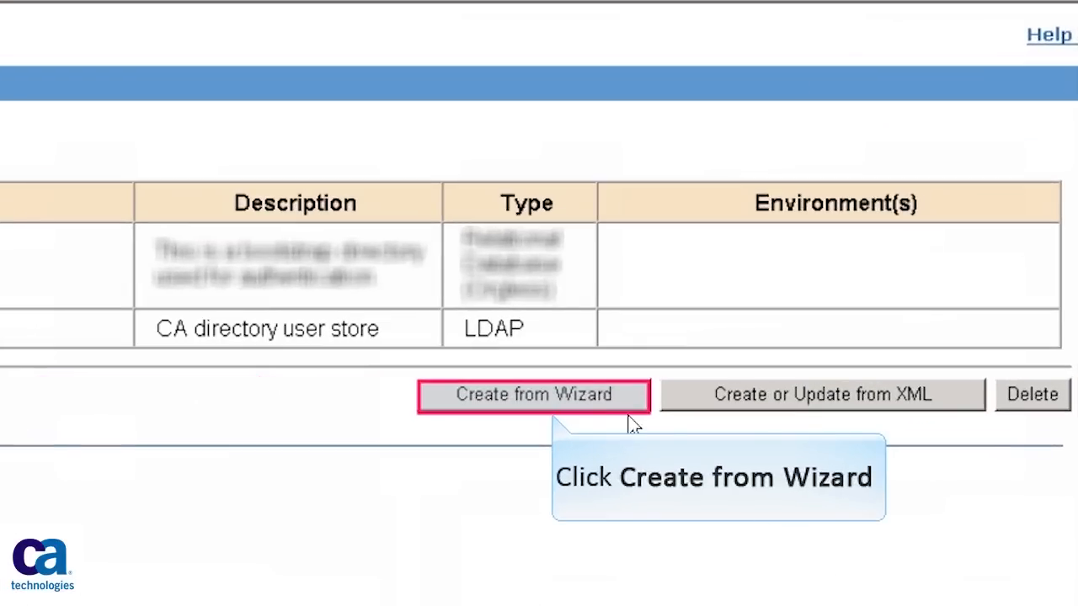
- Start a new directory with the wizard, using directory.xml from the ProvisioningServer folder under directoryTemplates as its template
{"action": "left_click", "coordinate": [615, 405]}
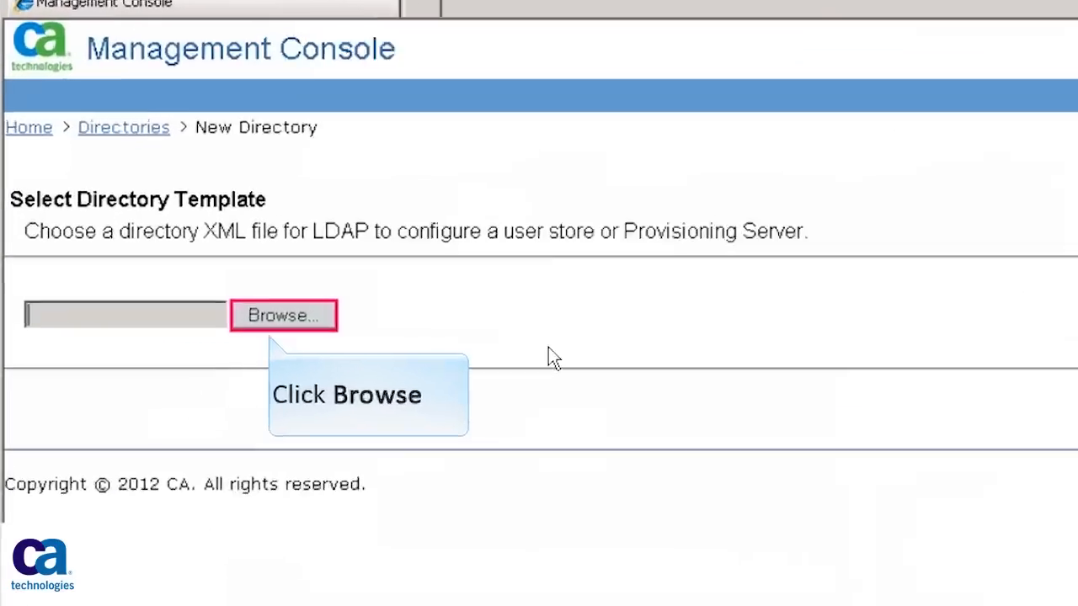
{"action": "left_click", "coordinate": [202, 312]}
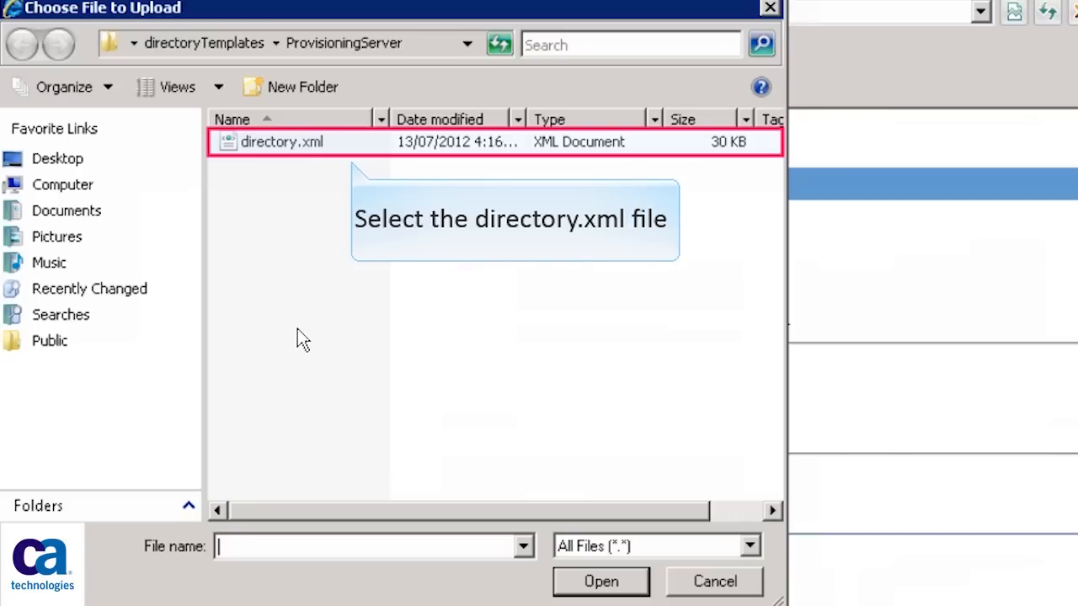
{"action": "left_click", "coordinate": [330, 145]}
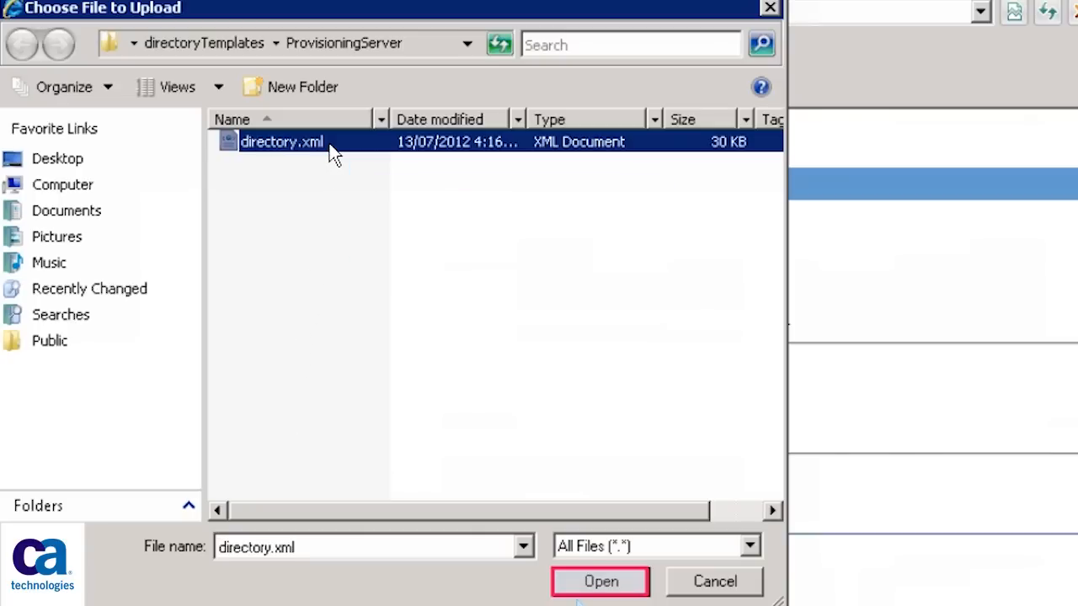
{"action": "left_click", "coordinate": [630, 582]}
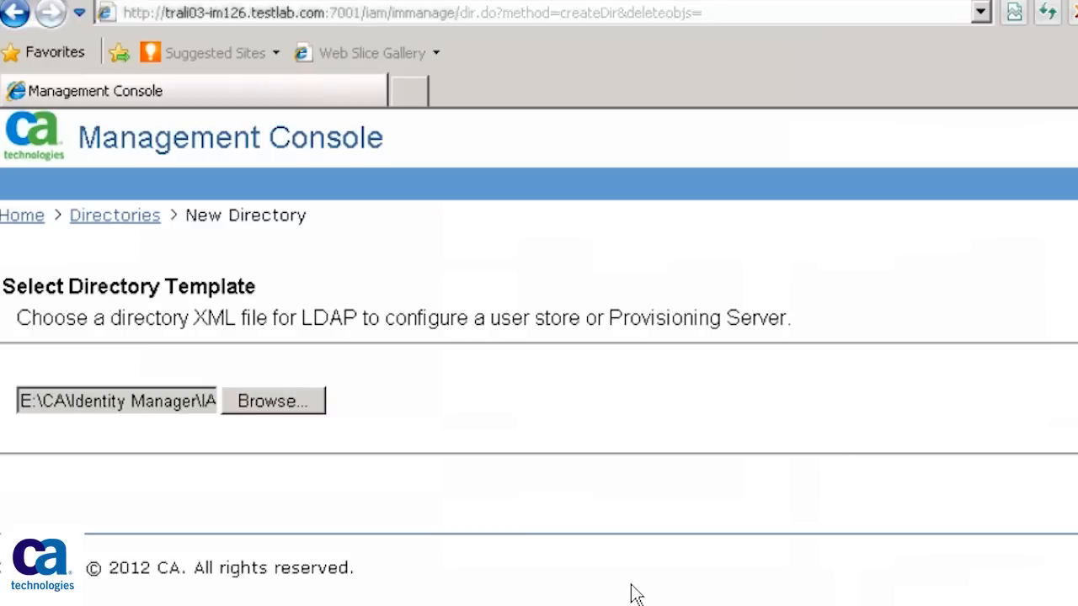
{"action": "left_click", "coordinate": [1017, 374]}
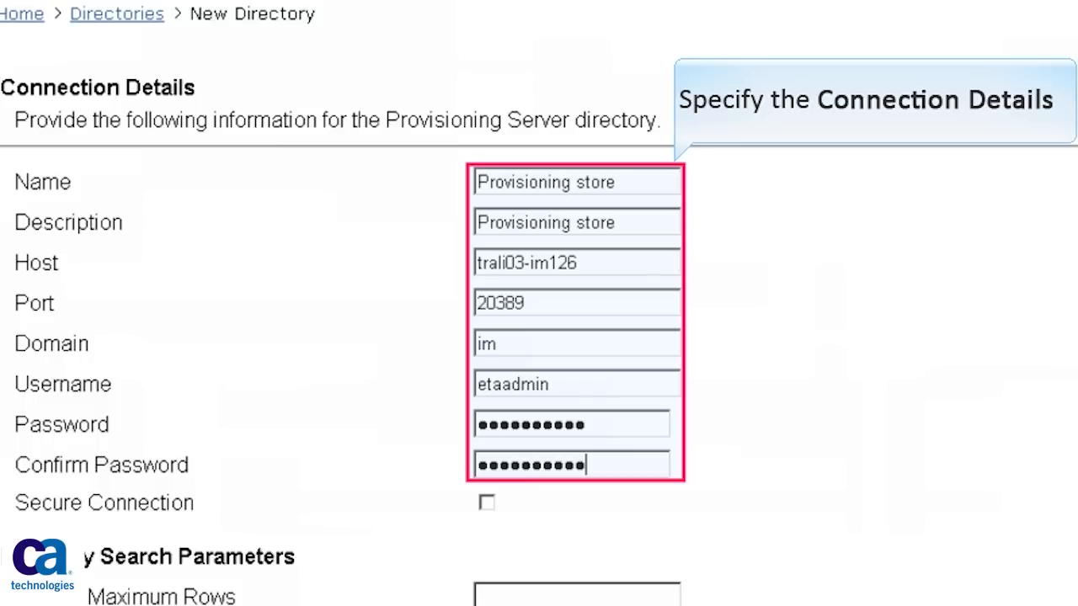
- Submit the connection details with name and description Provisioning store, host trali03-im126, port 20389, domain im, username etaadmin and the confirmed account password
{"action": "scroll", "coordinate": [539, 303], "scroll_direction": "down", "scroll_amount": 3}
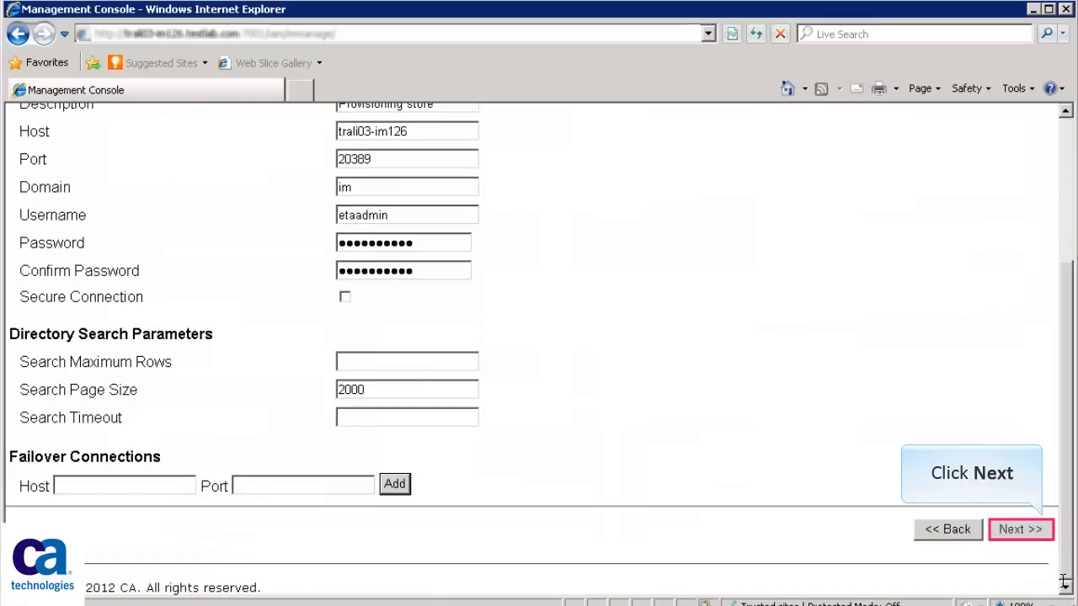
{"action": "left_click", "coordinate": [1043, 534]}
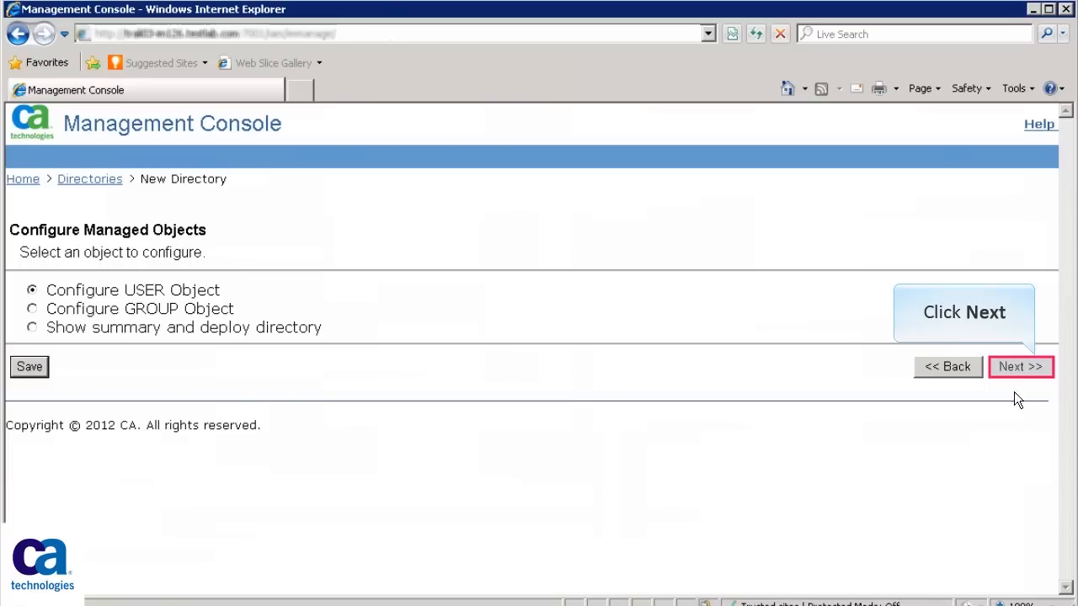
- Configure the USER object and the GROUP object of the Provisioning store directory
{"action": "left_click", "coordinate": [1009, 369]}
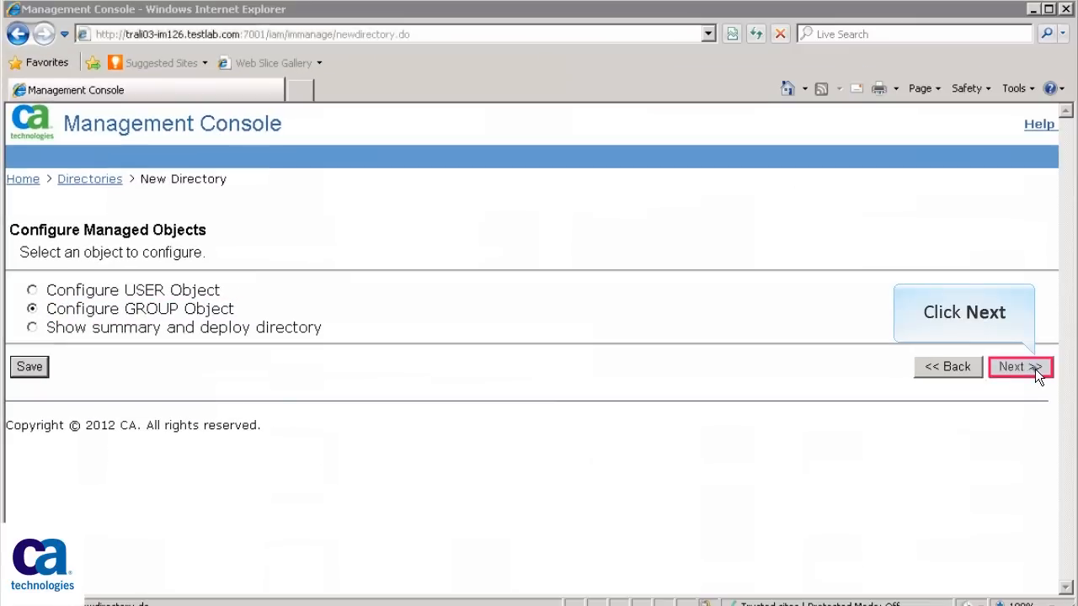
{"action": "left_click", "coordinate": [1035, 369]}
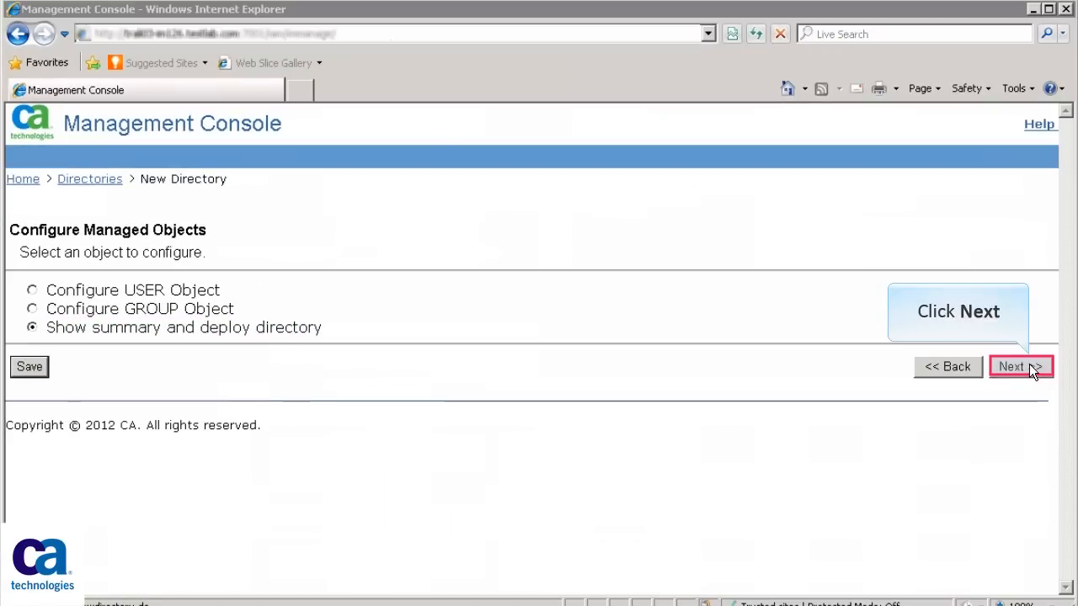
- Review the directory summary, deploy the Provisioning store directory and return to the directories list
{"action": "left_click", "coordinate": [1031, 366]}
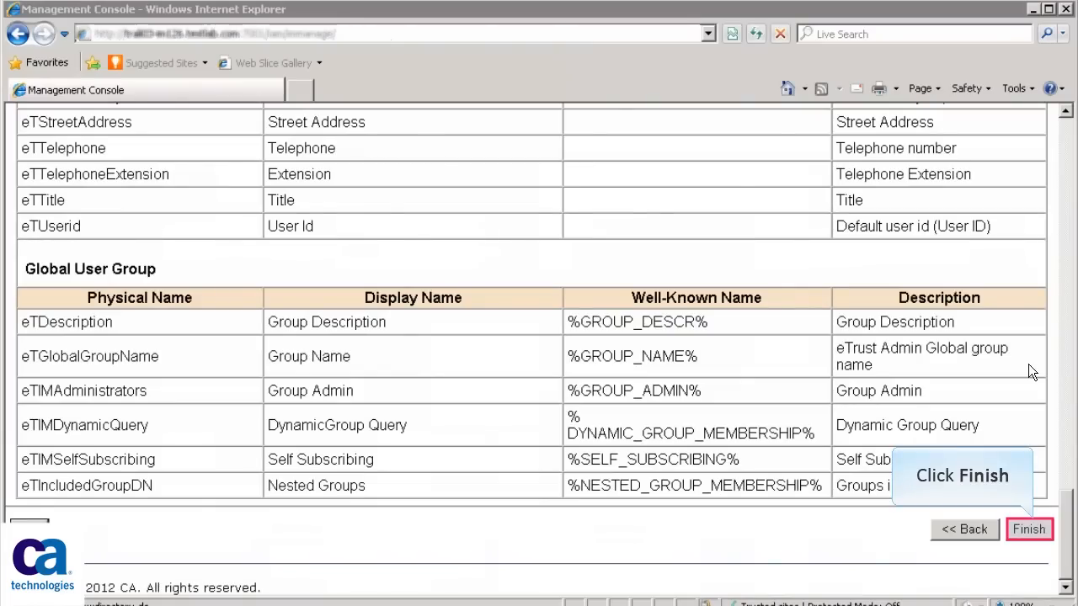
{"action": "left_click", "coordinate": [1028, 530]}
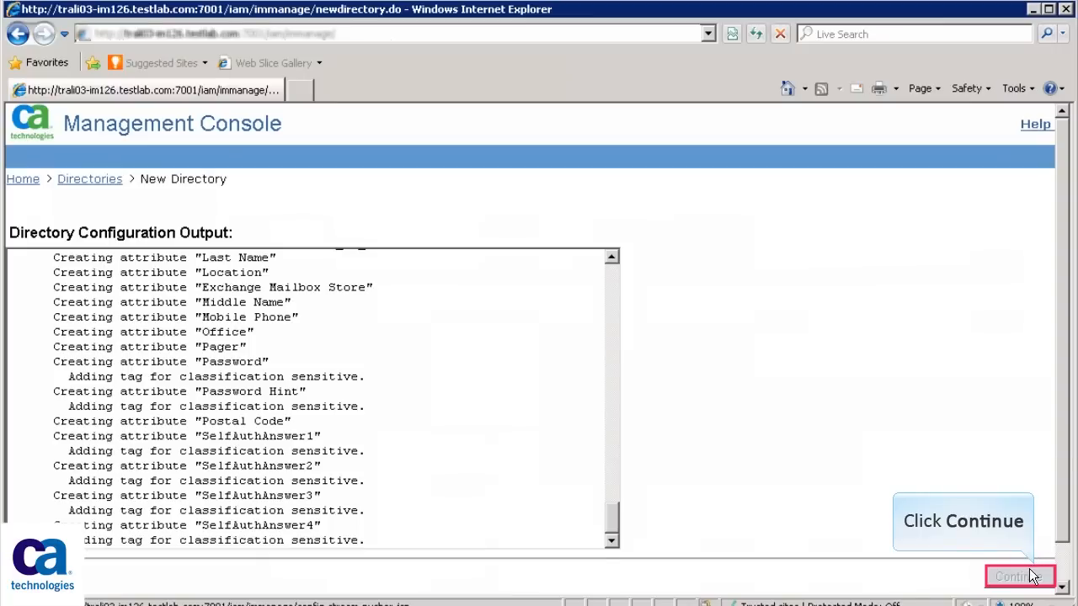
{"action": "left_click", "coordinate": [1030, 580]}
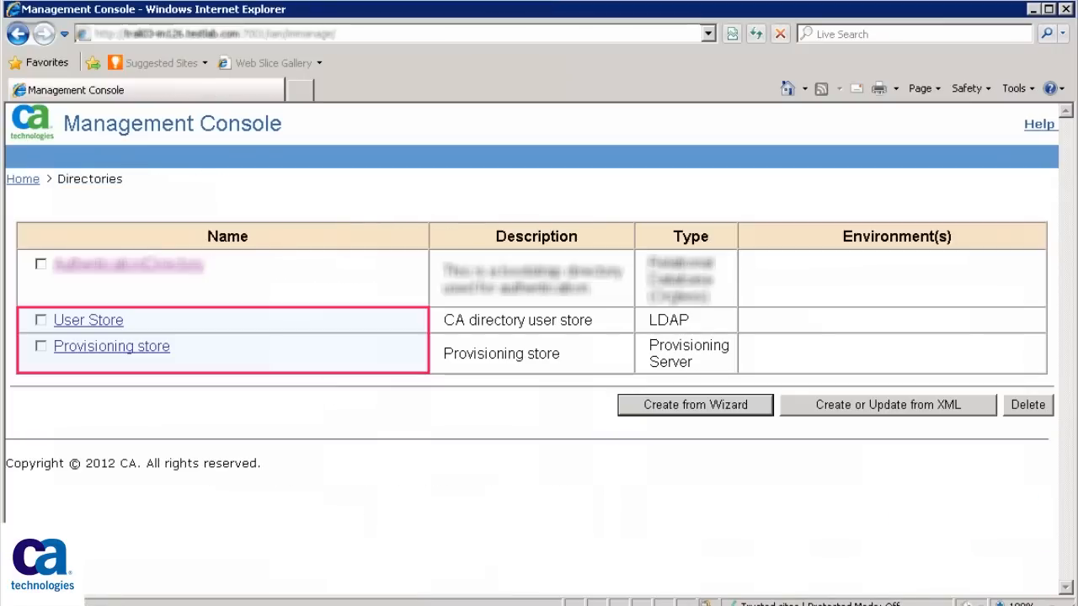